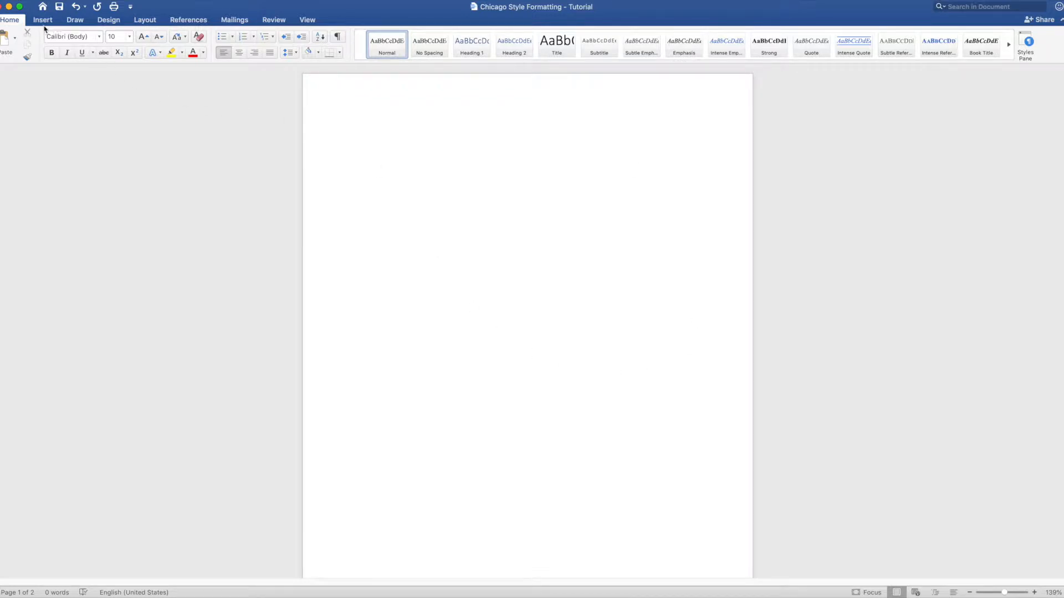
- Set the page margins to the Normal preset of 1 inch on all sides
left_click(146, 20)
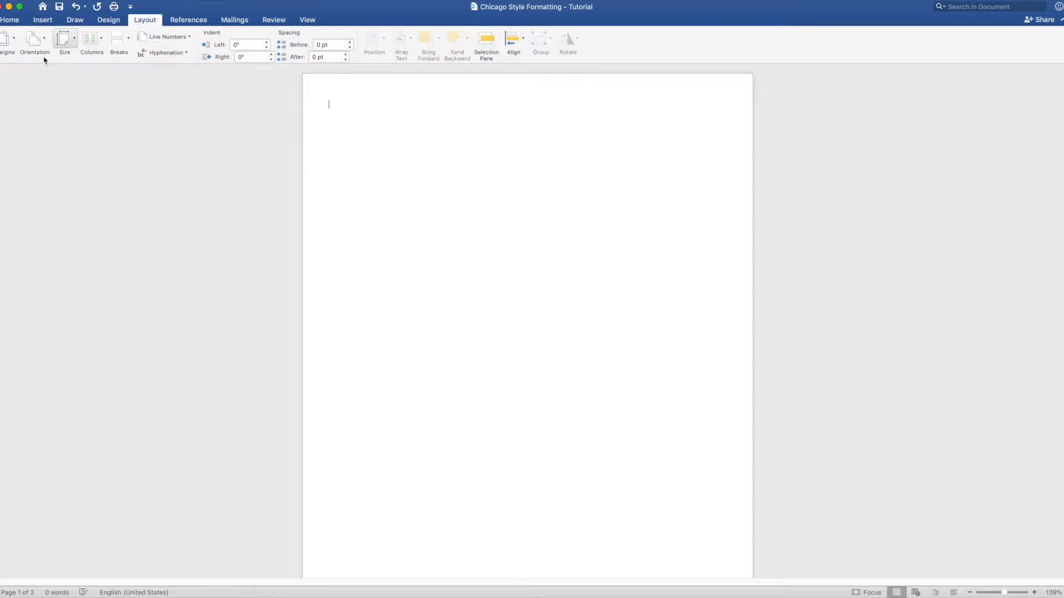
left_click(13, 45)
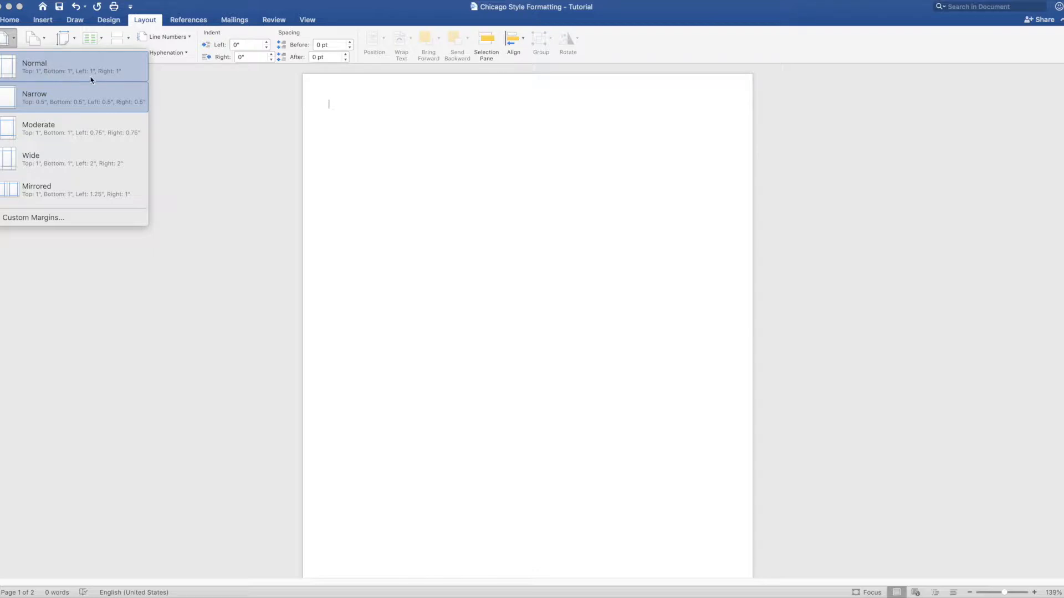
left_click(45, 70)
- Set the document font to Times New Roman at 12 pt
left_click(34, 25)
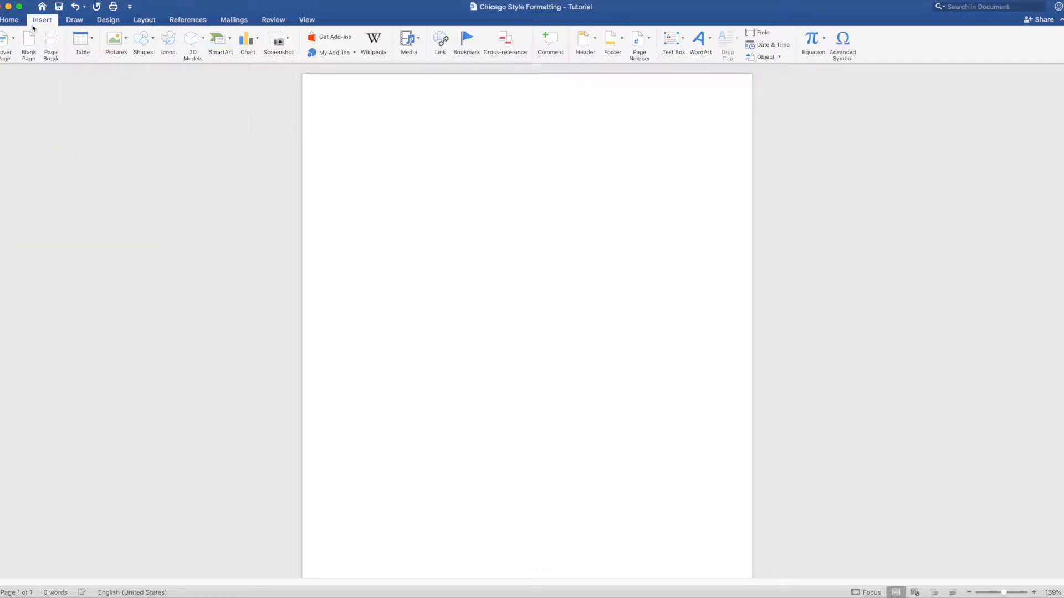
left_click(16, 20)
left_click(65, 36)
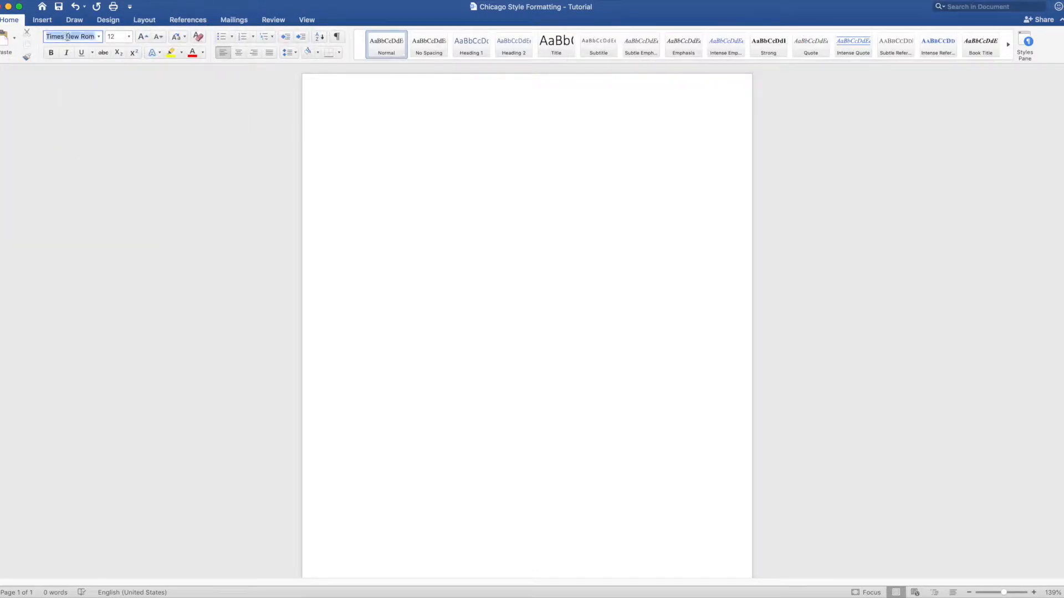
left_click(98, 38)
left_click(108, 118)
left_click(129, 36)
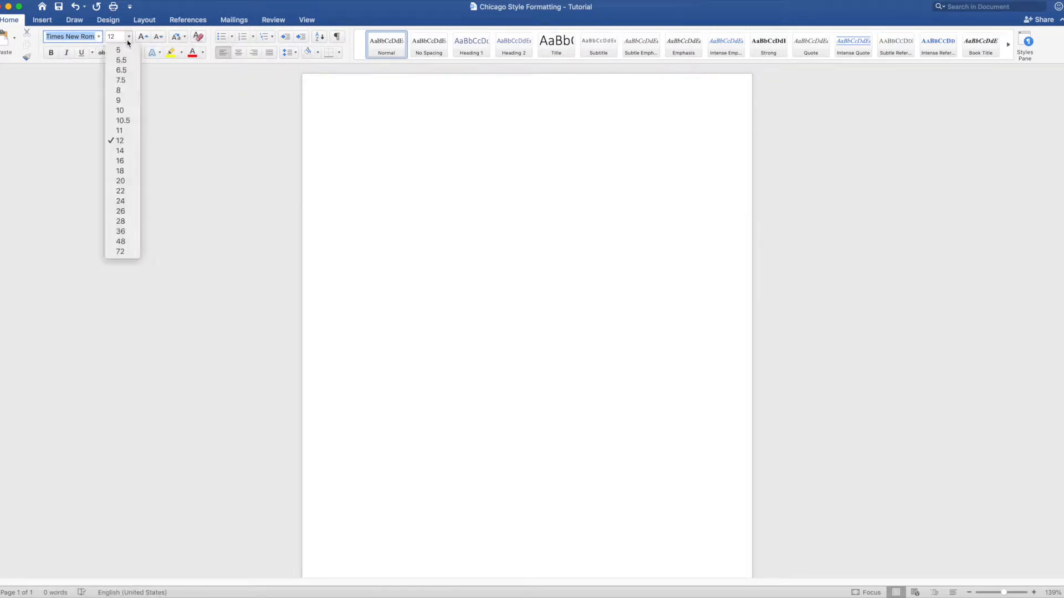
left_click(129, 142)
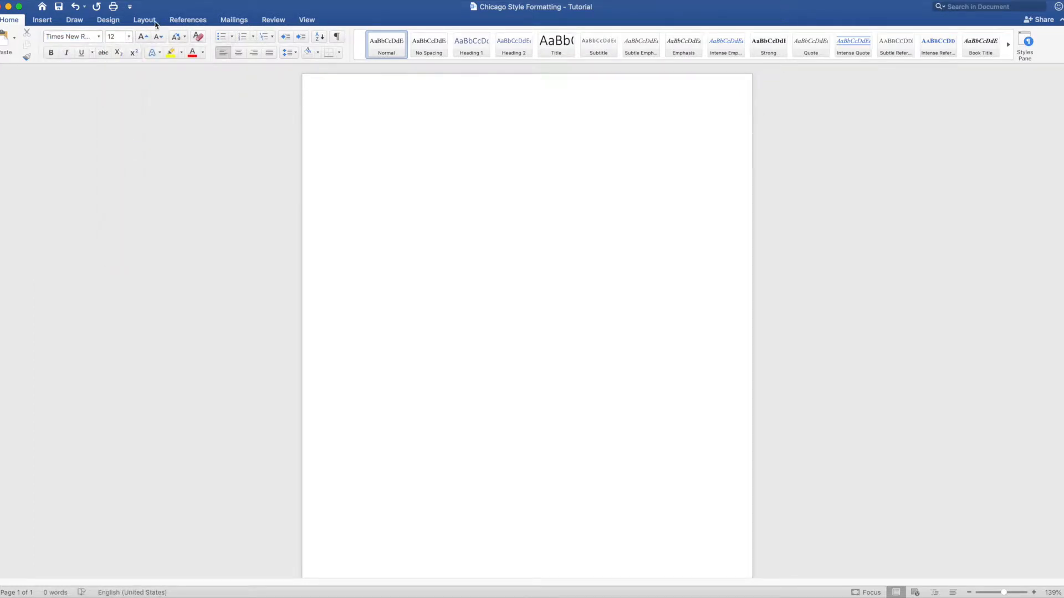
- Insert page numbers at the top right of the page, hiding the number on the first page
left_click(45, 22)
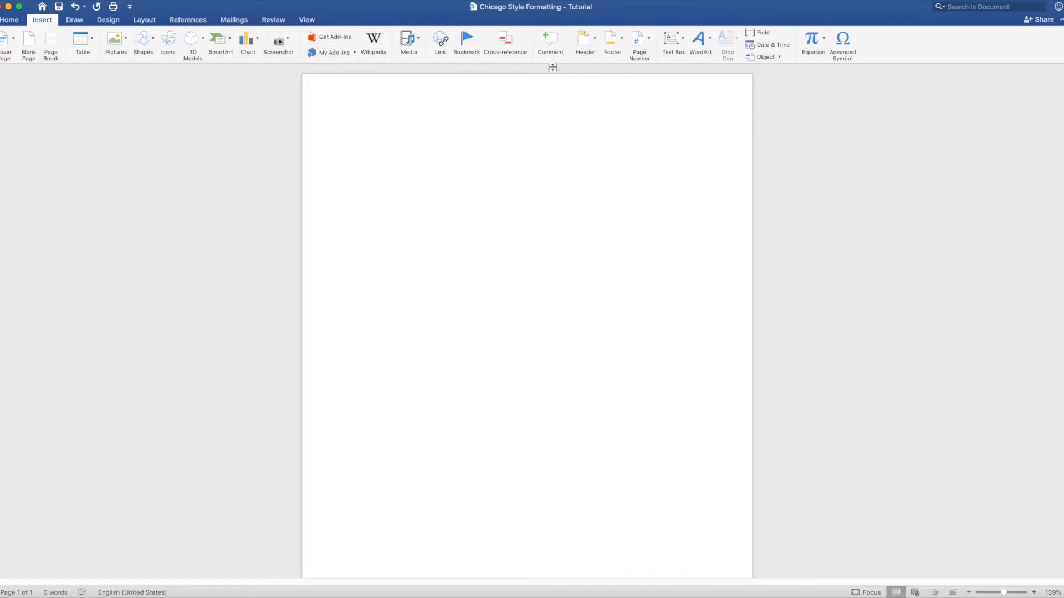
left_click(641, 42)
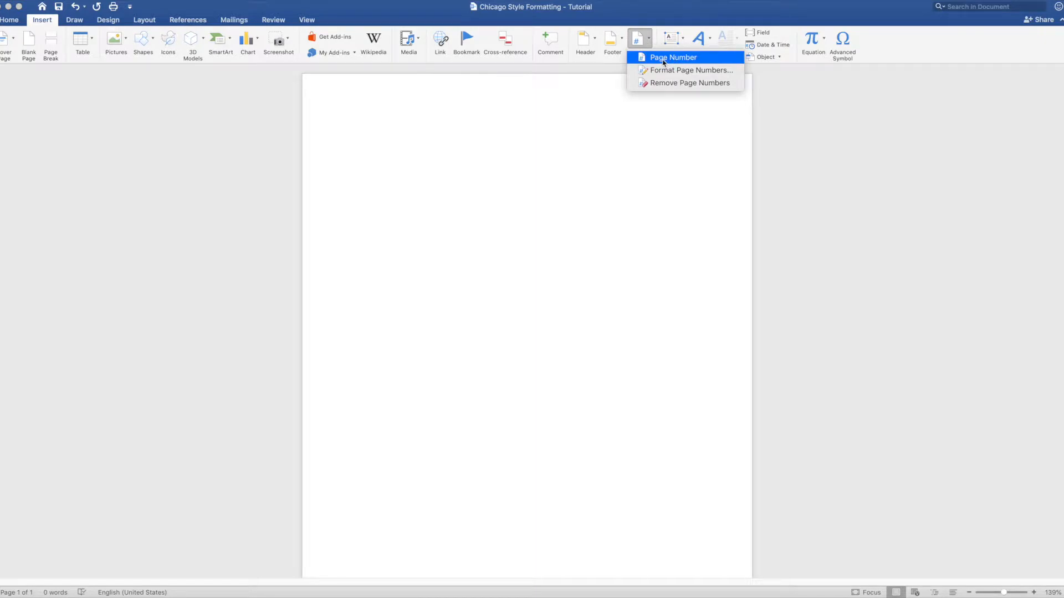
left_click(664, 58)
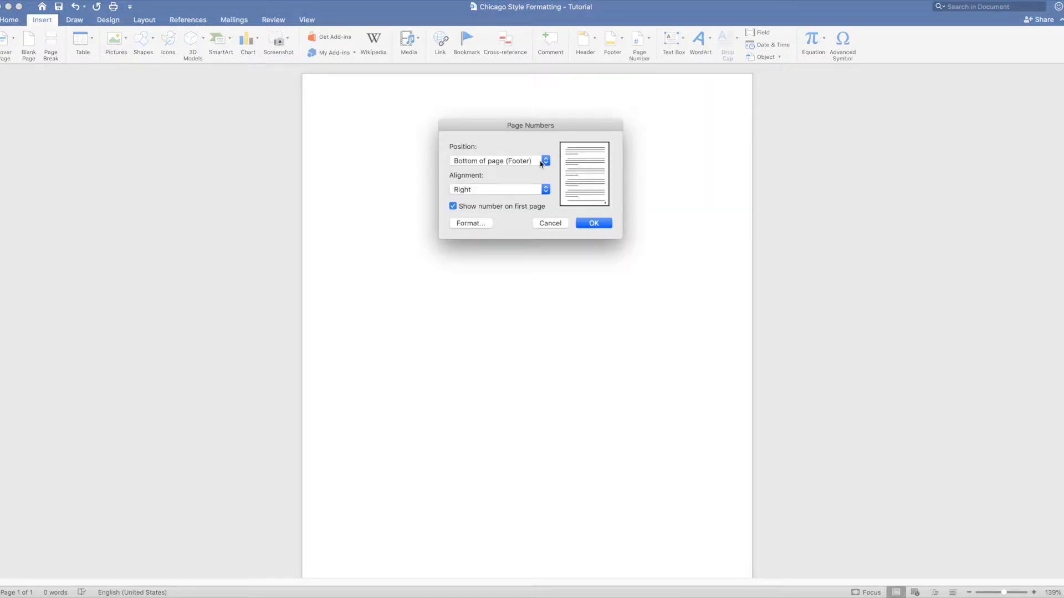
left_click(542, 162)
left_click(532, 148)
left_click(544, 190)
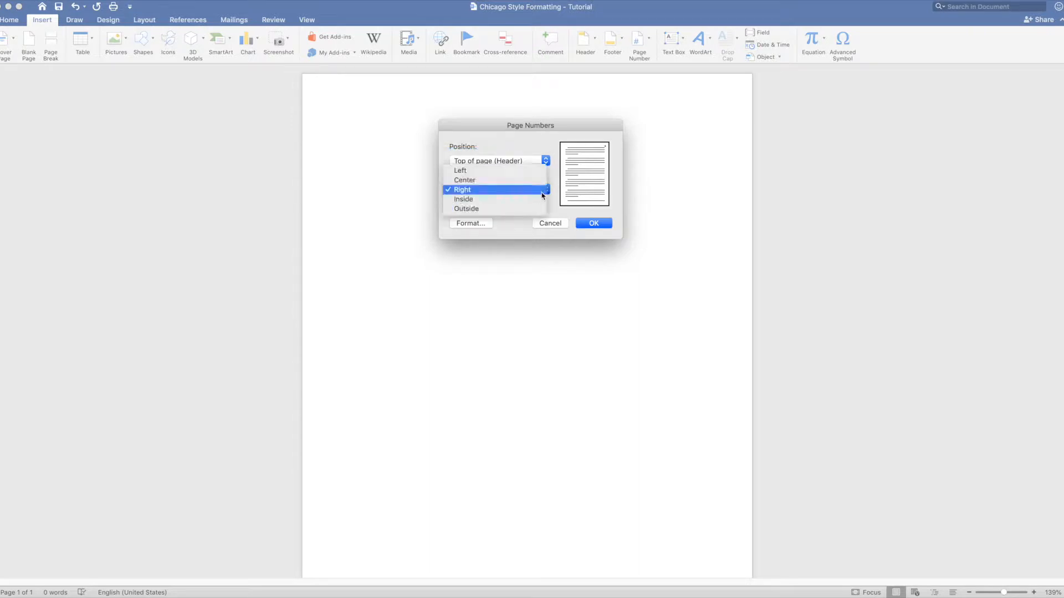
left_click(523, 190)
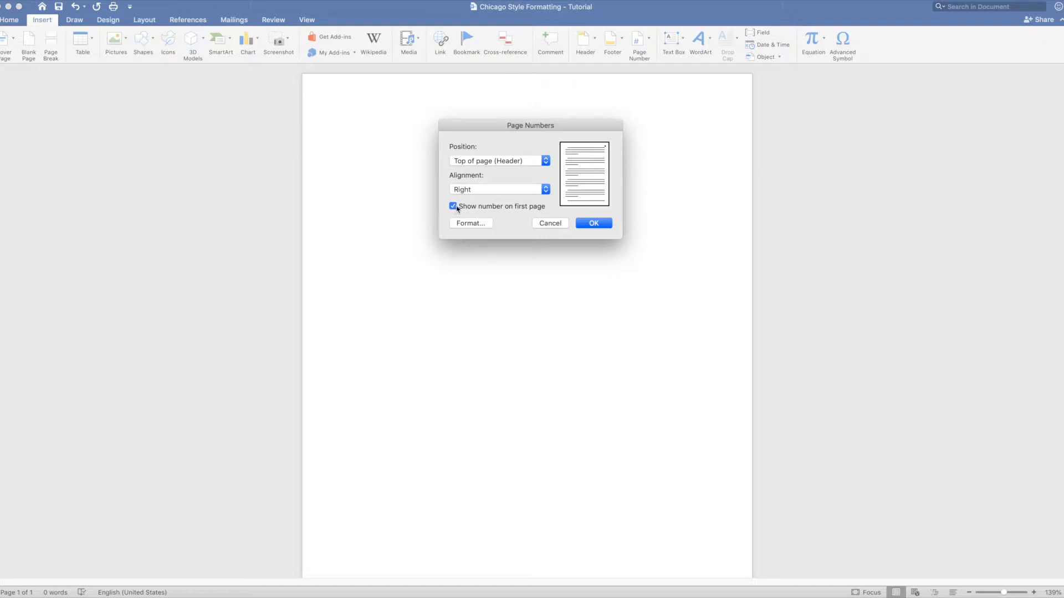
left_click(453, 206)
left_click(585, 225)
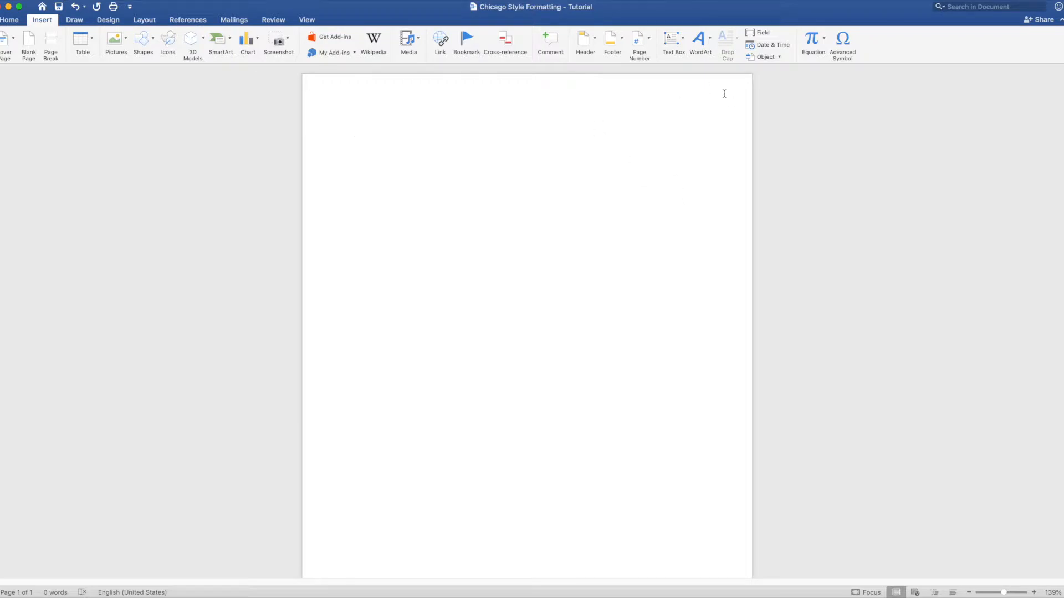
- Add blank paragraphs until the document extends onto a second page
scroll(526, 321, "down", 1)
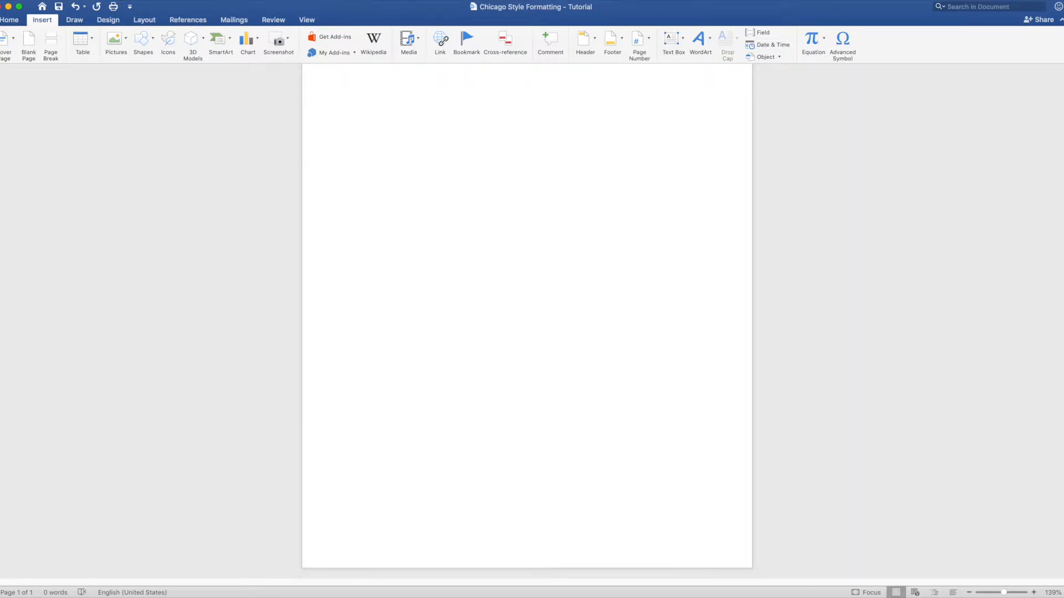
scroll(726, 478, "up", 1)
key("Return")
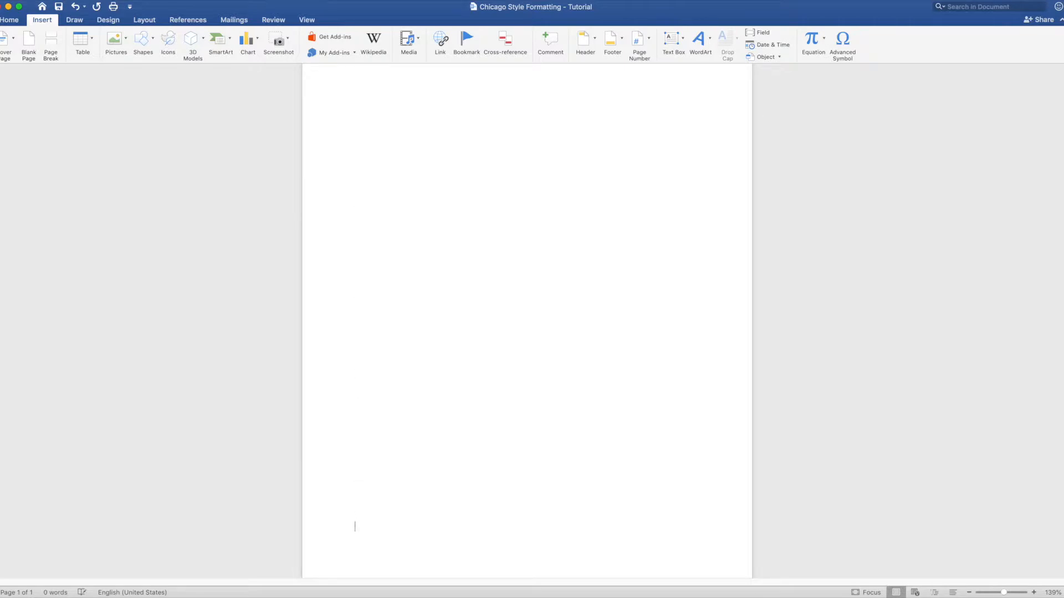
key("Return")
key("Return")
key("Return")
key("Return")
key("Return")
key("Return")
key("Return")
key("Return")
key("Return")
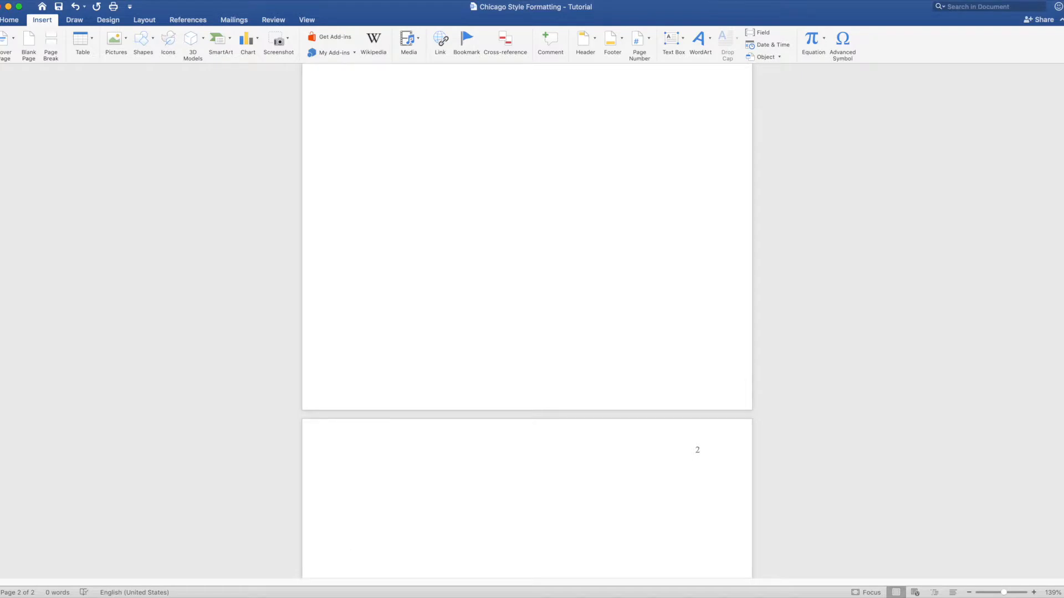
- Format the page numbers to start at 0 instead of continuing from the previous section
scroll(355, 558, "up", 5)
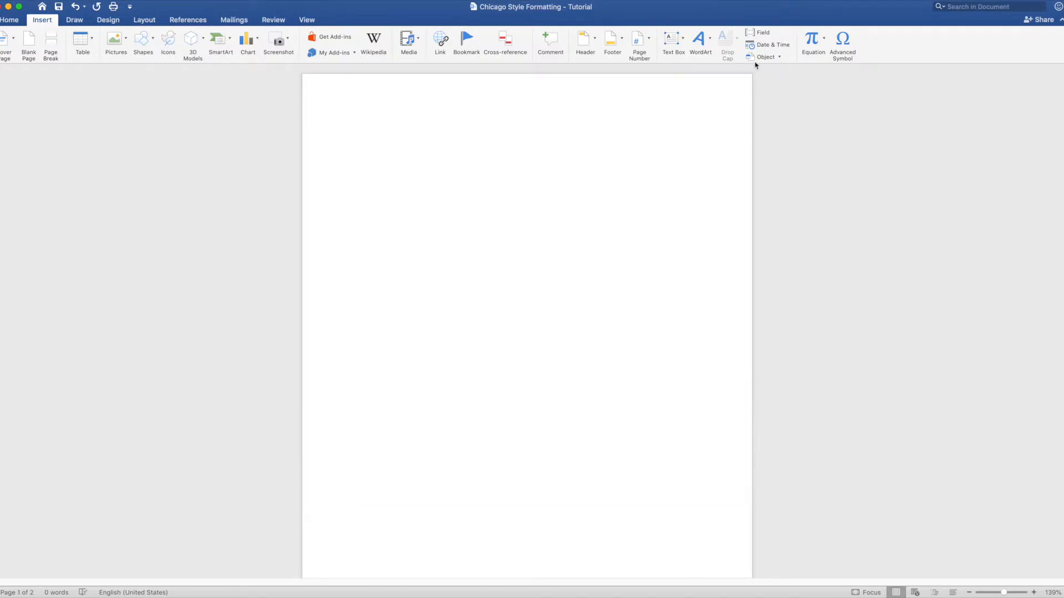
left_click(644, 46)
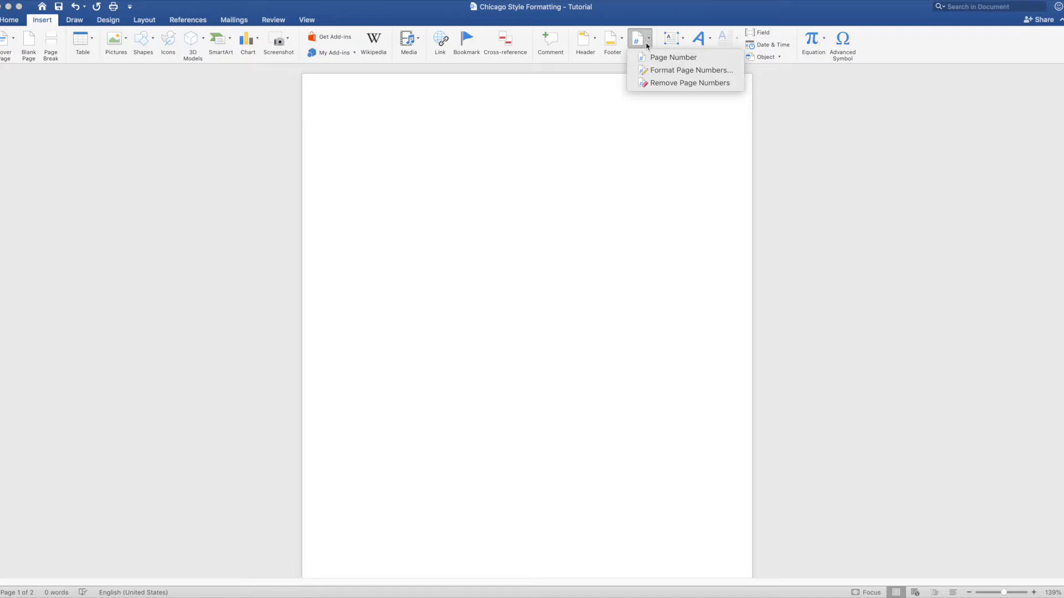
left_click(660, 74)
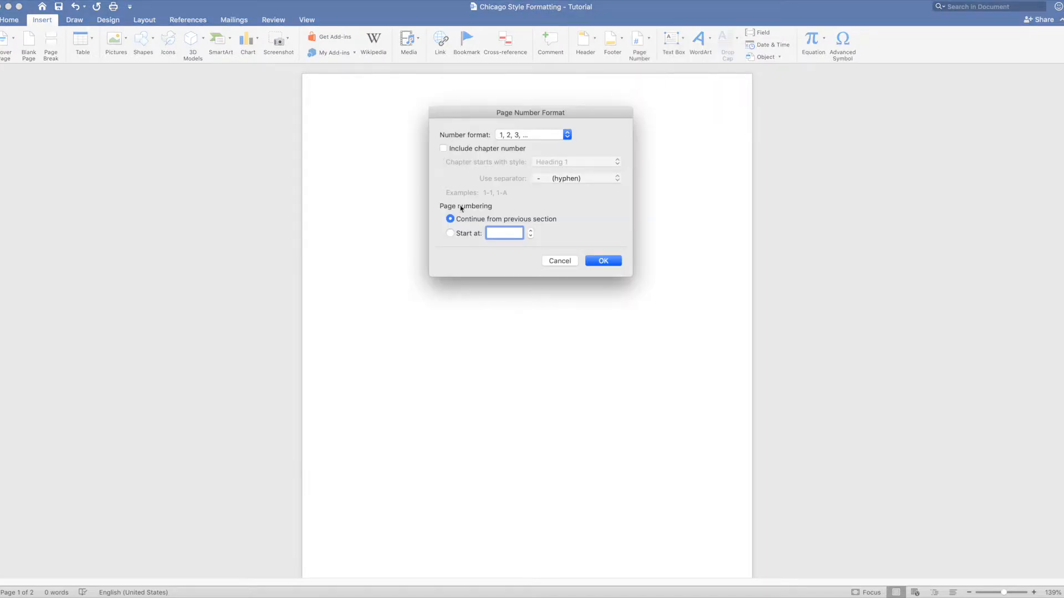
left_click(450, 234)
left_click(531, 236)
left_click(602, 261)
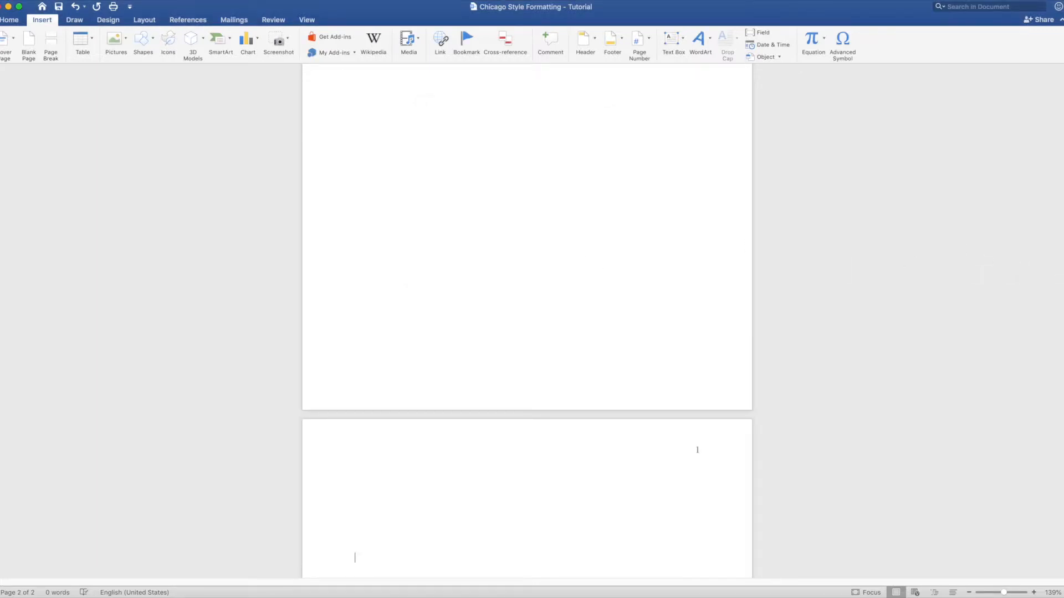
- Set the paragraph line spacing to Double
scroll(527, 277, "down", 5)
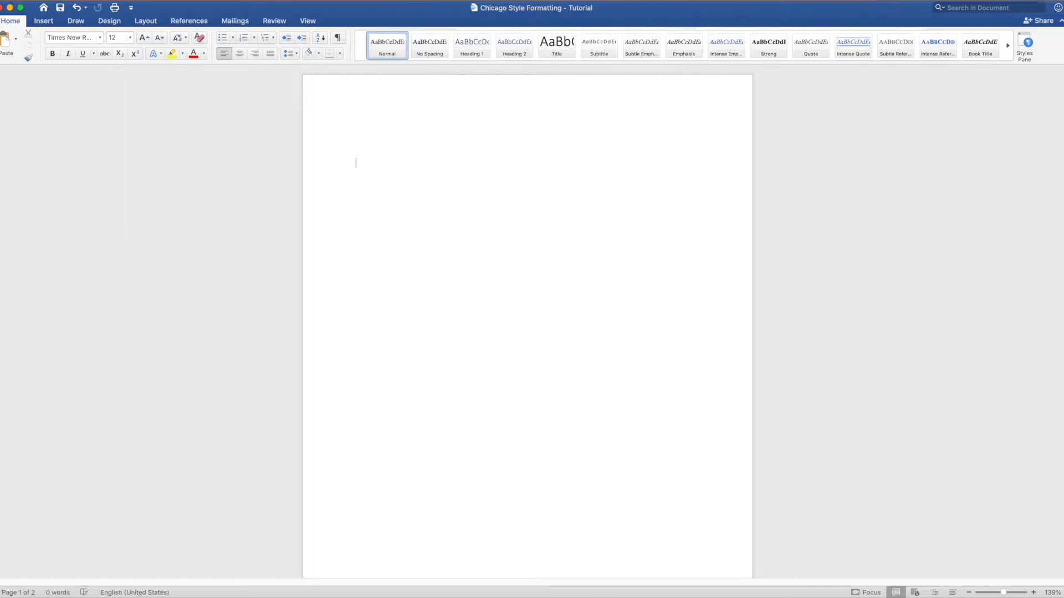
right_click(532, 287)
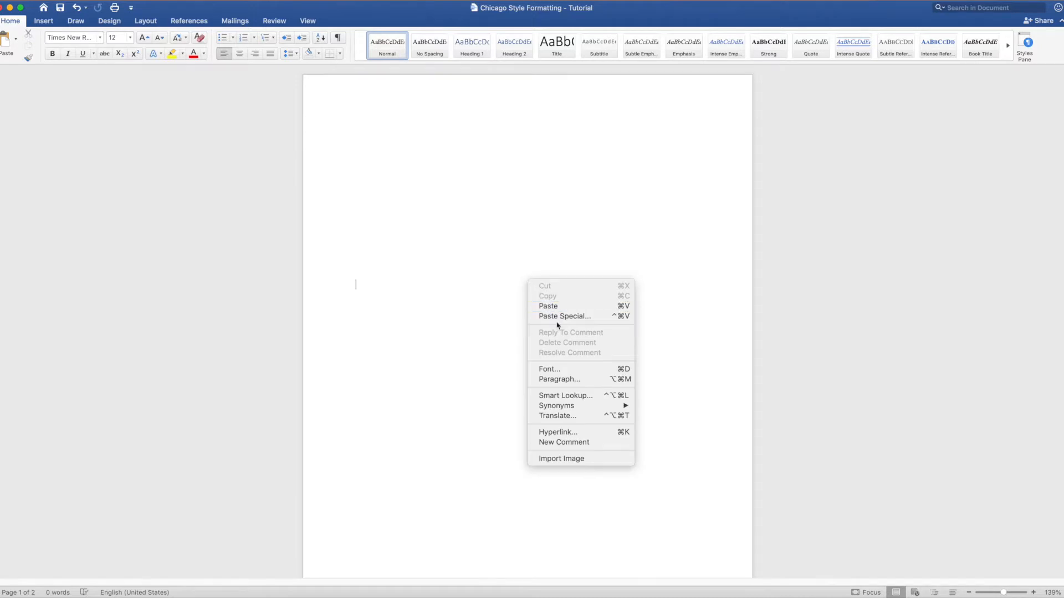
left_click(573, 380)
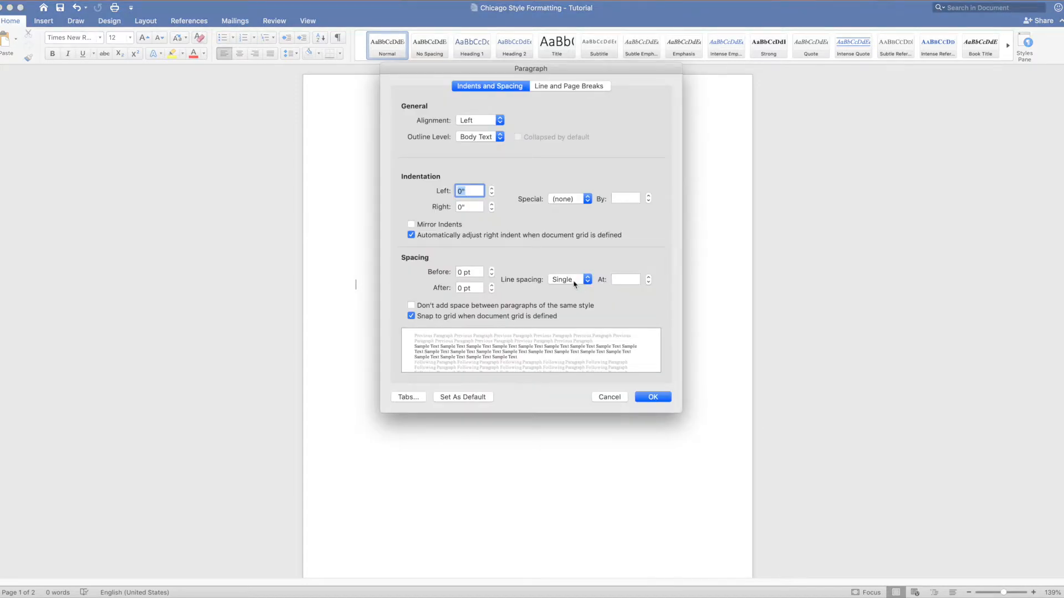
left_click(575, 283)
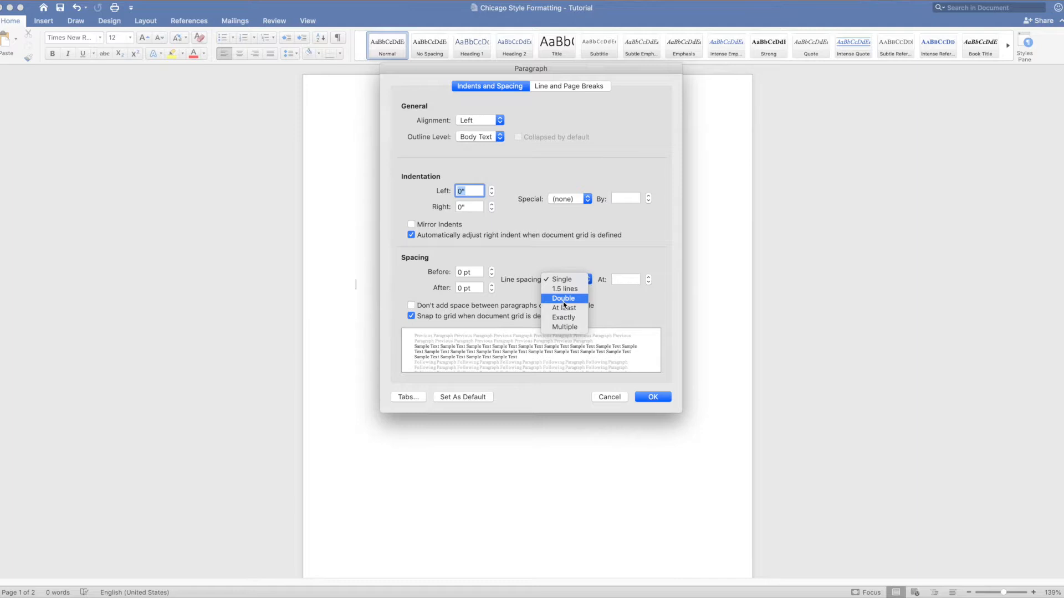
left_click(564, 300)
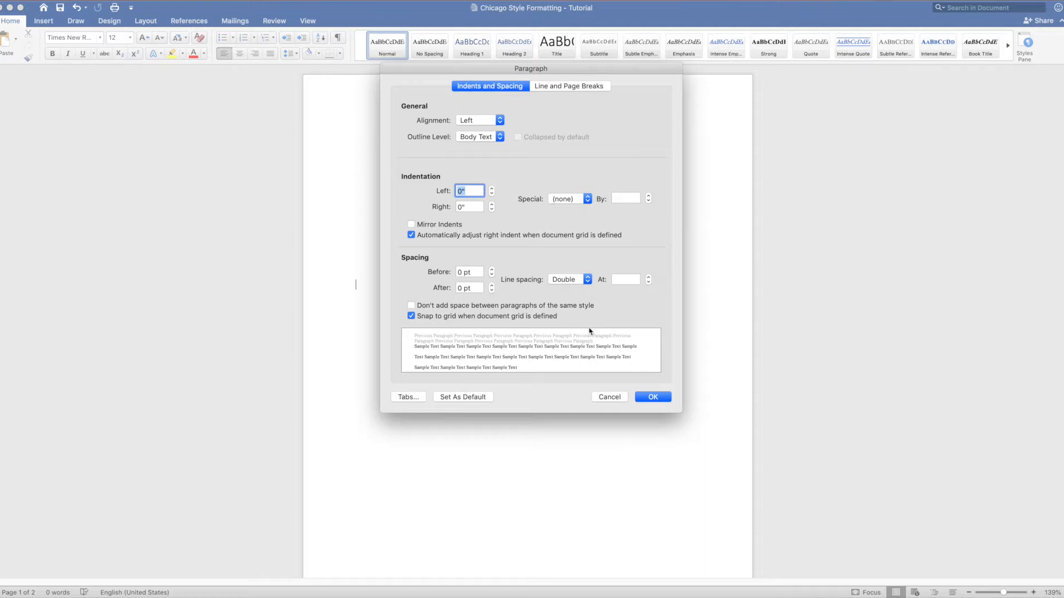
left_click(654, 398)
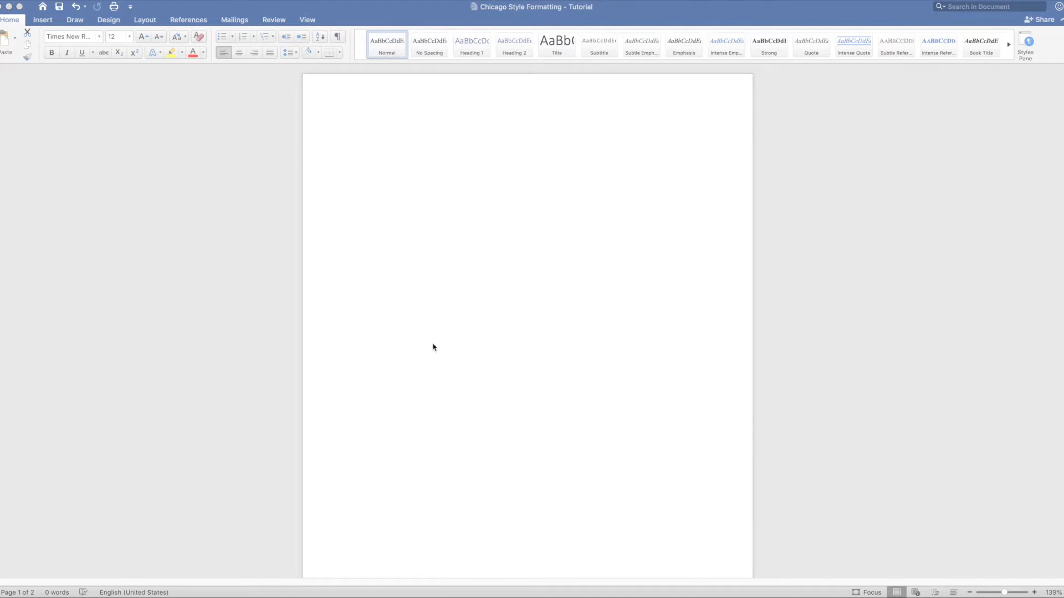
- Center the paragraph on the title page and type the title "Sample Chicago Style Paper: Subtitle"
left_click(425, 310)
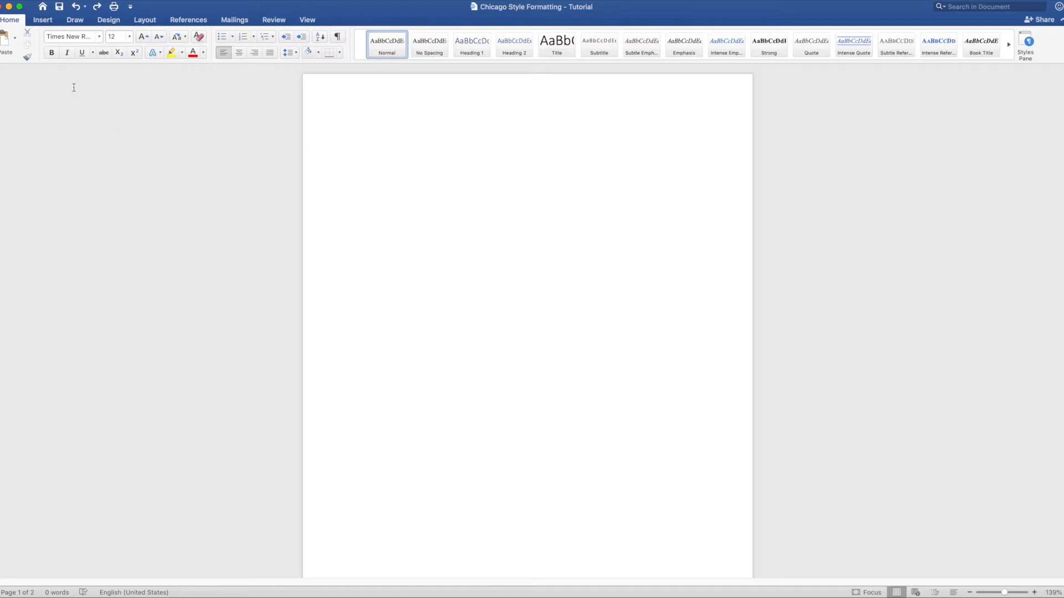
left_click(10, 20)
left_click(11, 19)
left_click(240, 55)
type("Sample Chiag")
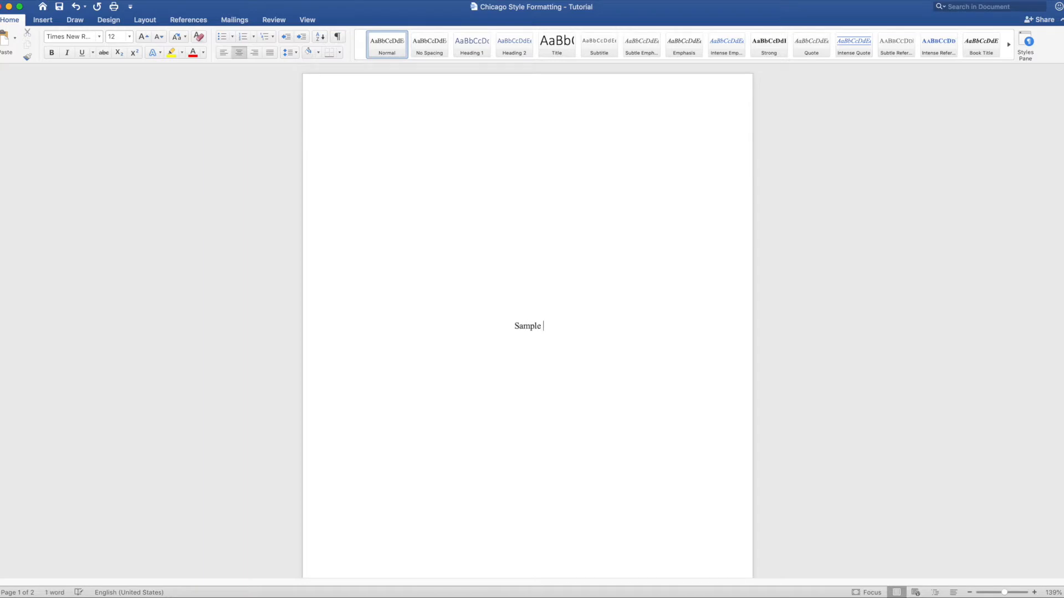
key("BackSpace")
key("BackSpace")
type("ca")
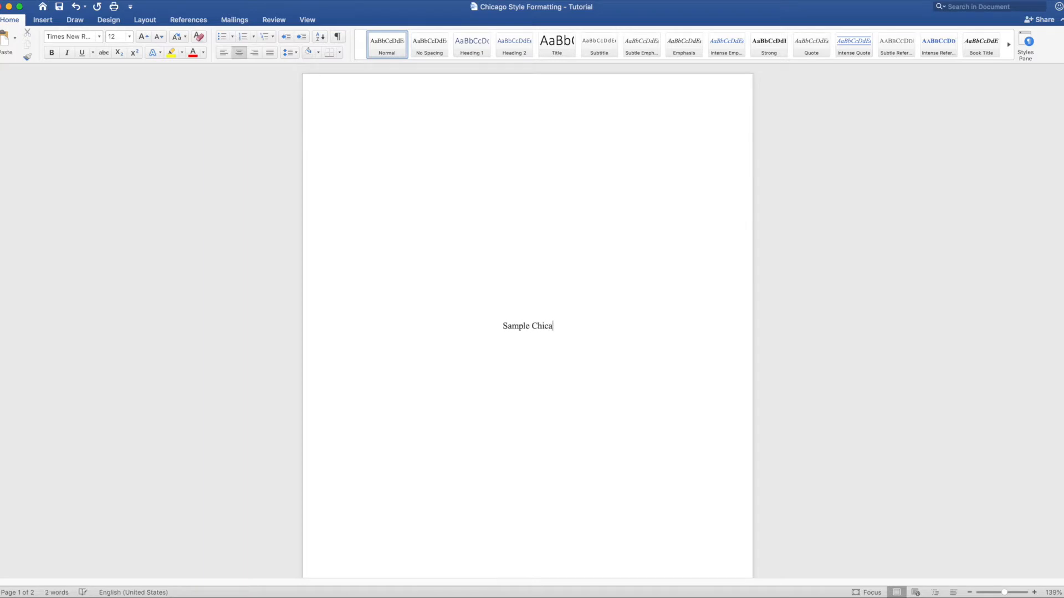
type("go Style Paper")
type(": Subtitlle")
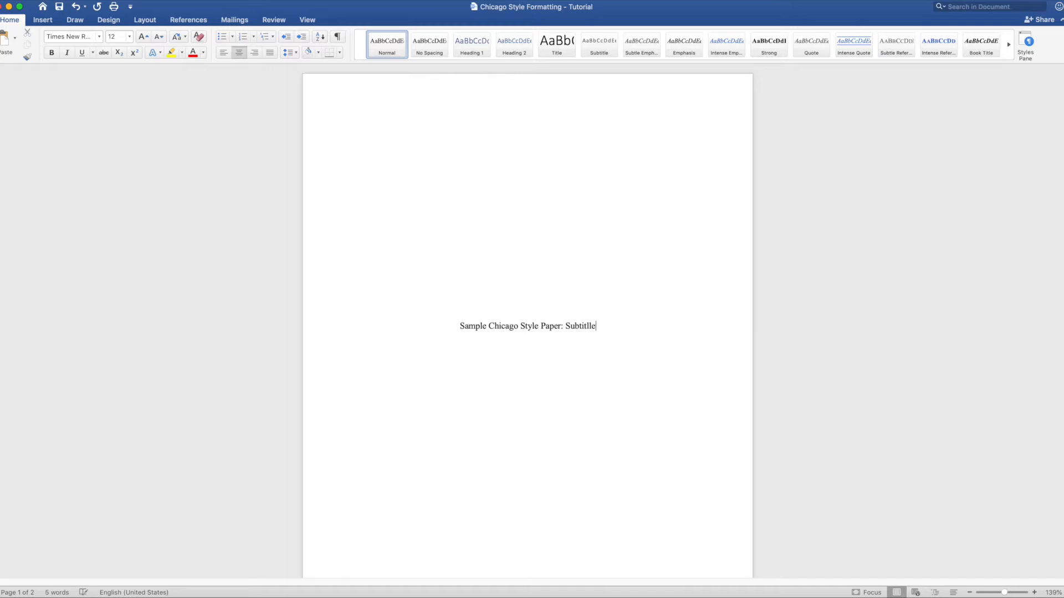
key("BackSpace")
key("BackSpace")
key("BackSpace")
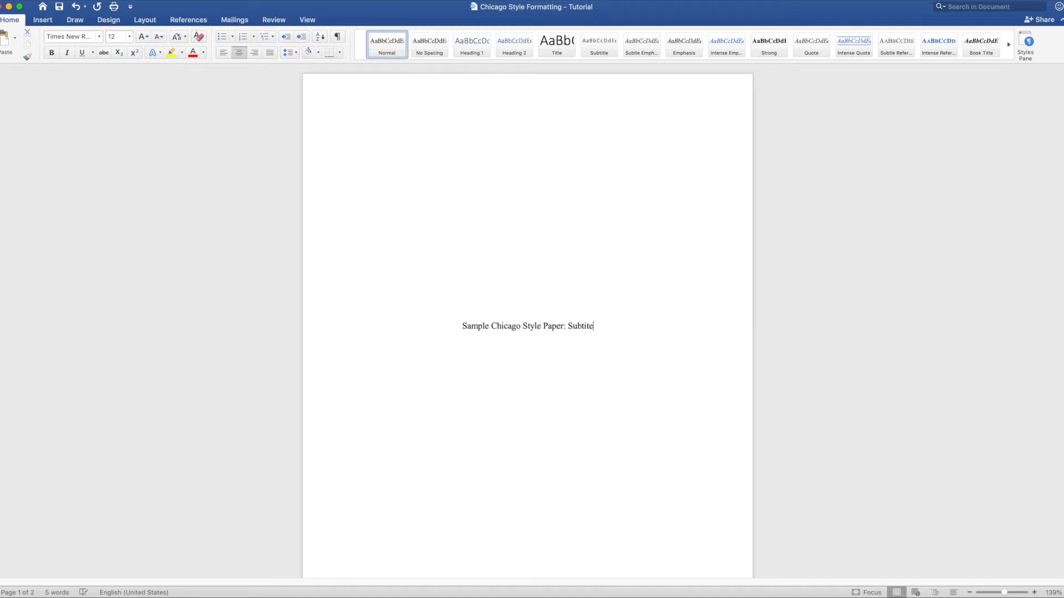
type("le")
- Insert a page break after the title and enter the student's full name a few lines below it
key("super+Return")
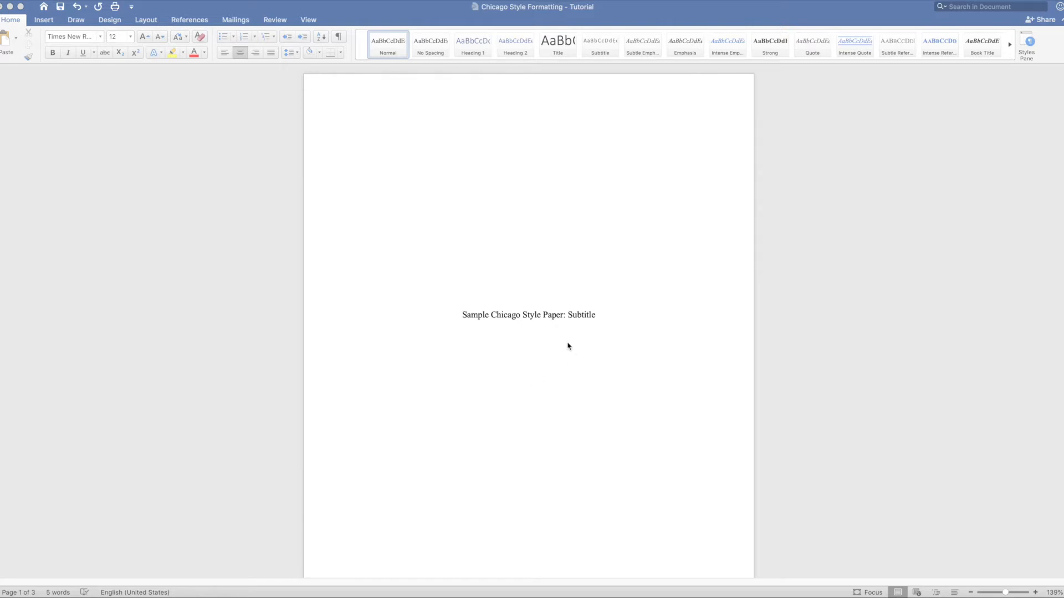
left_click(610, 323)
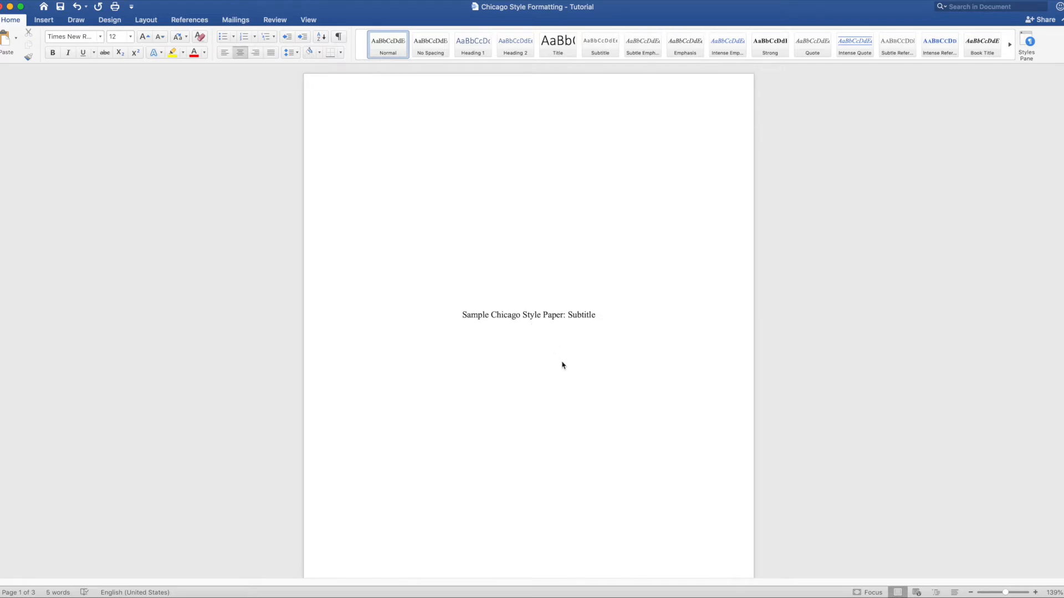
key("Return")
key("Return")
- Add lines with the professor's name and the course name History 2008 under the student's name
type("Professo")
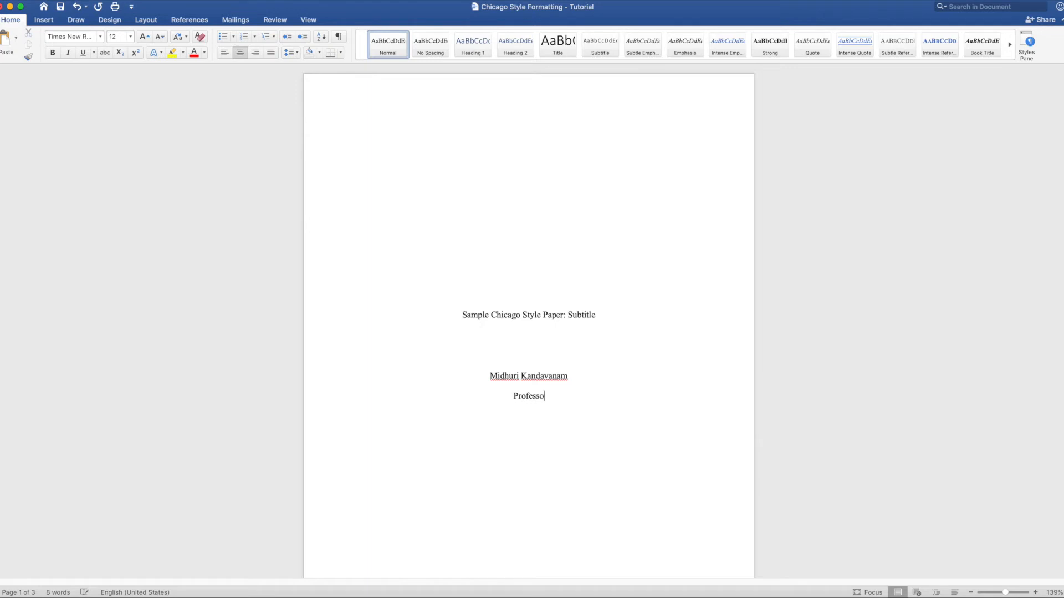
type("r Jonhso")
key("BackSpace")
key("BackSpace")
key("BackSpace")
key("BackSpace")
type("hnson ")
type("Histor")
type("y 2008")
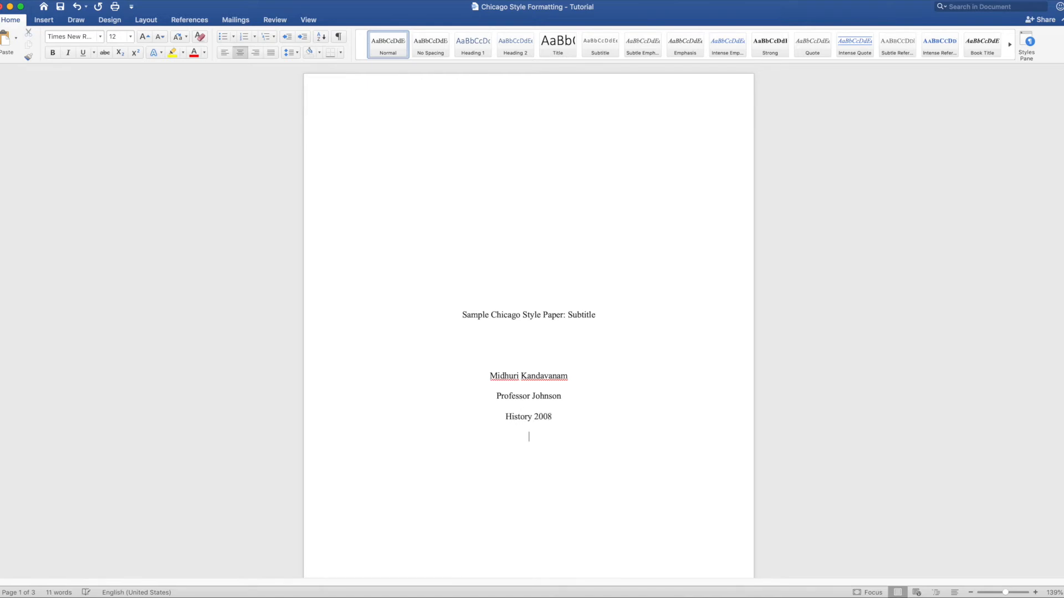
- Add the date October/16/2019 on a new line below the course name
key("Return")
type("October/16/2019")
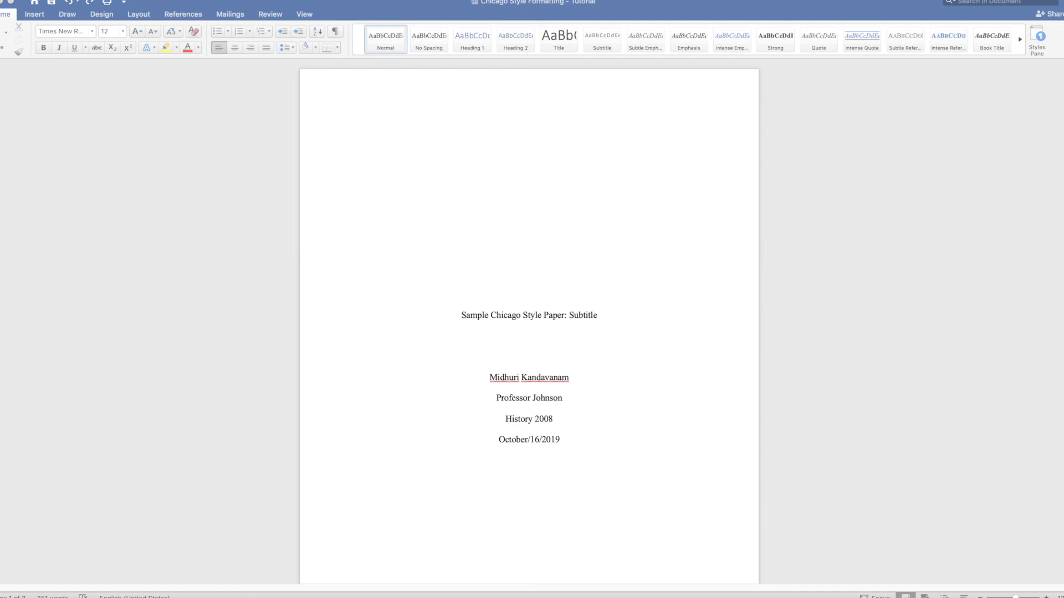
- Indent the first line of each of the two body paragraphs on page 2 with a tab
scroll(529, 322, "down", 10)
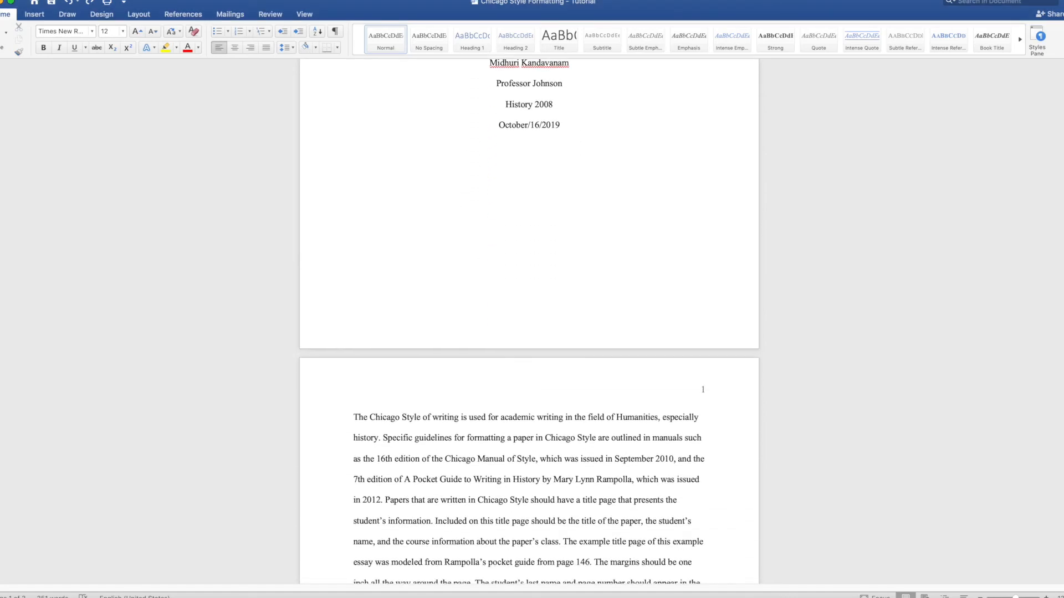
scroll(529, 321, "down", 5)
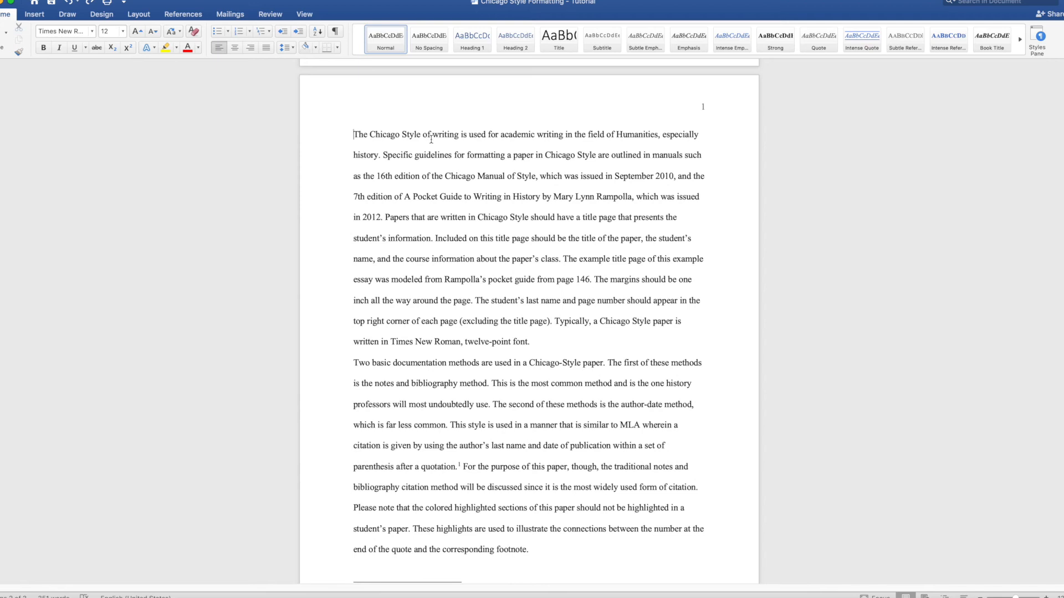
key("Tab")
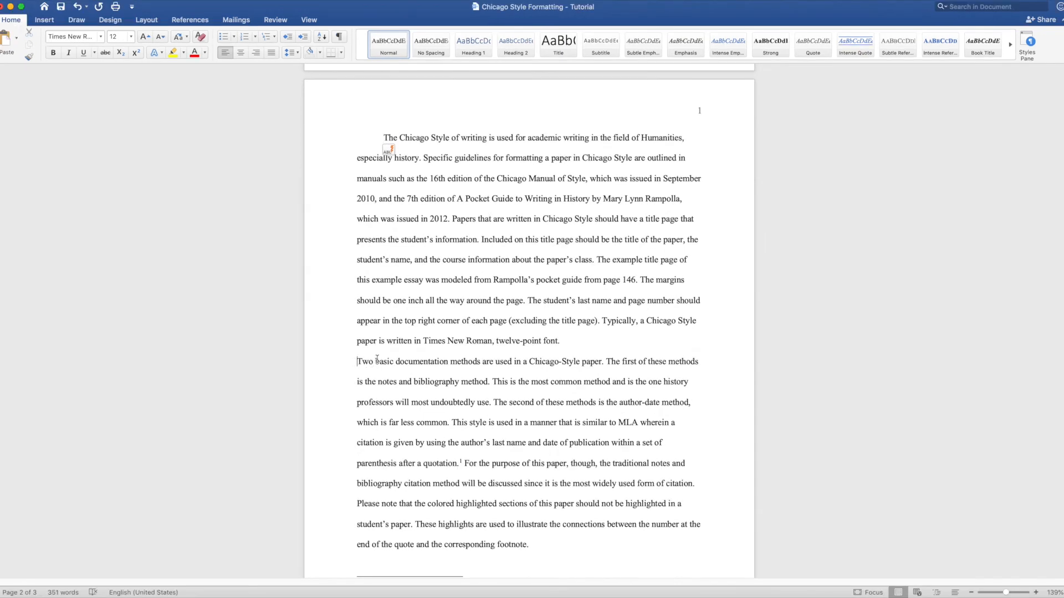
key("Tab")
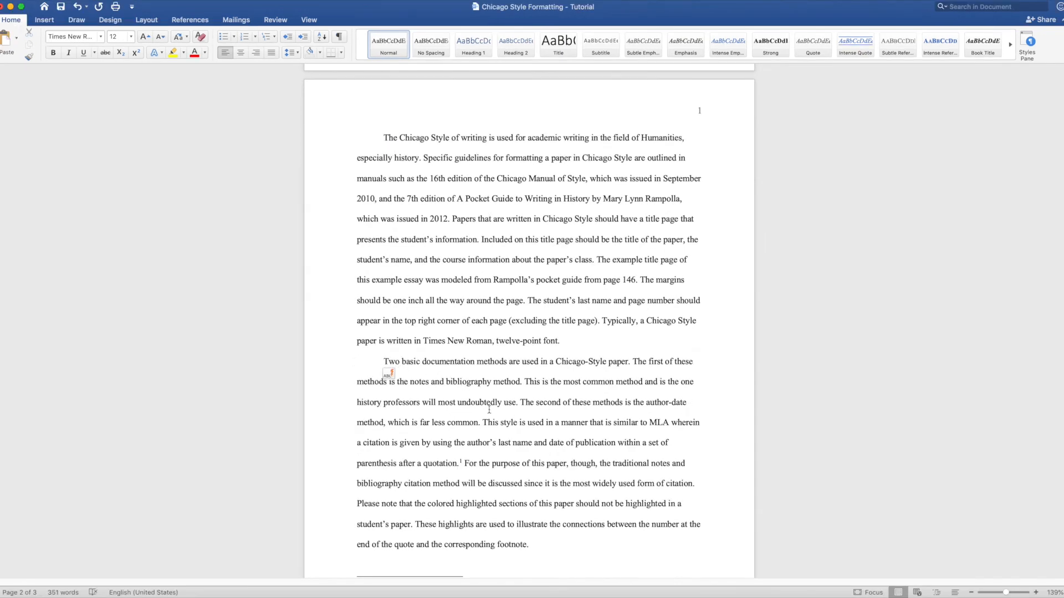